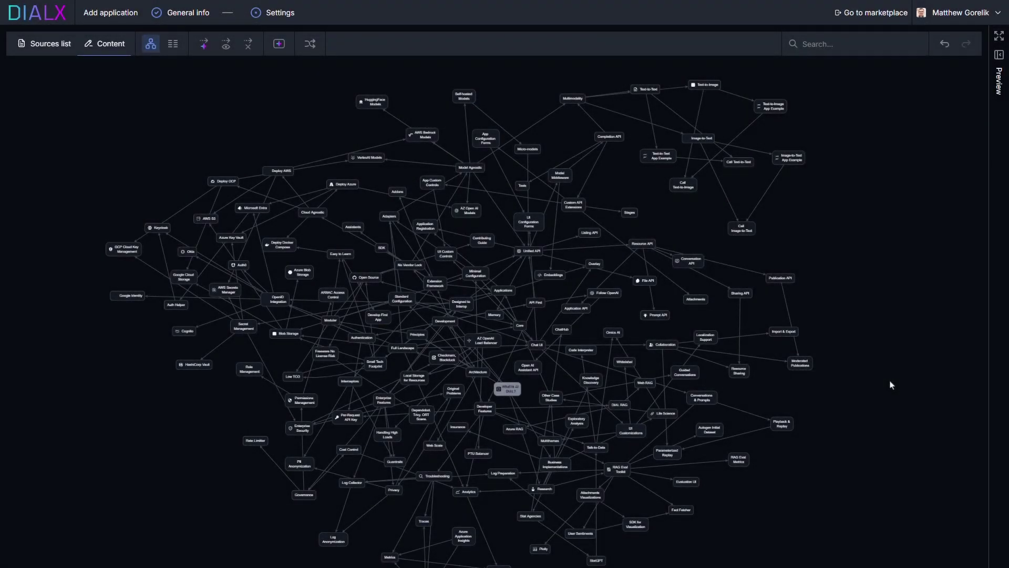
- Open the Details panel of the 'What is AI DIAL?' node in the content graph
click(507, 389)
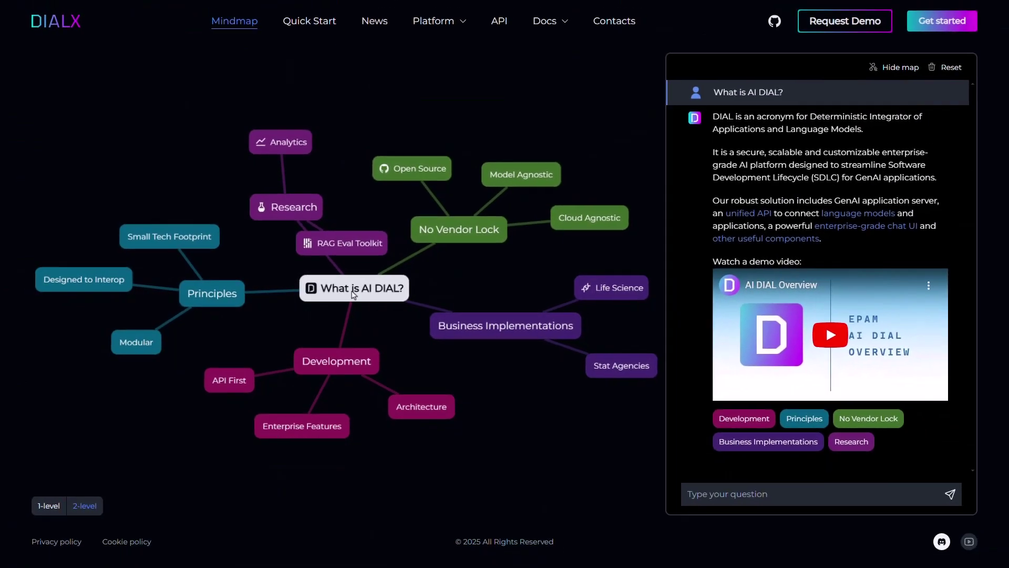
- Drill through Development and Developer Features to centre the map on Talk-to-Data
click(335, 366)
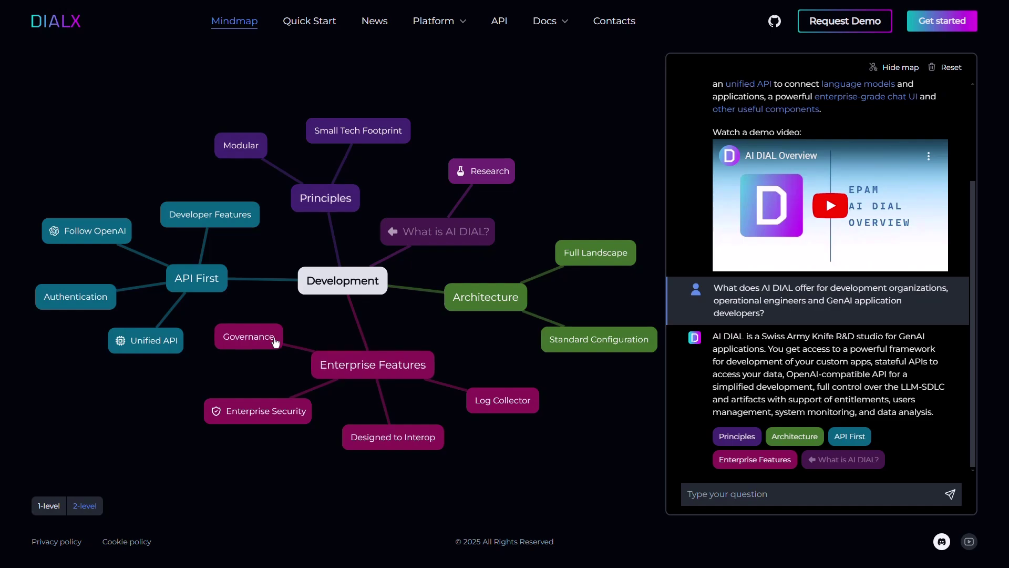
click(210, 215)
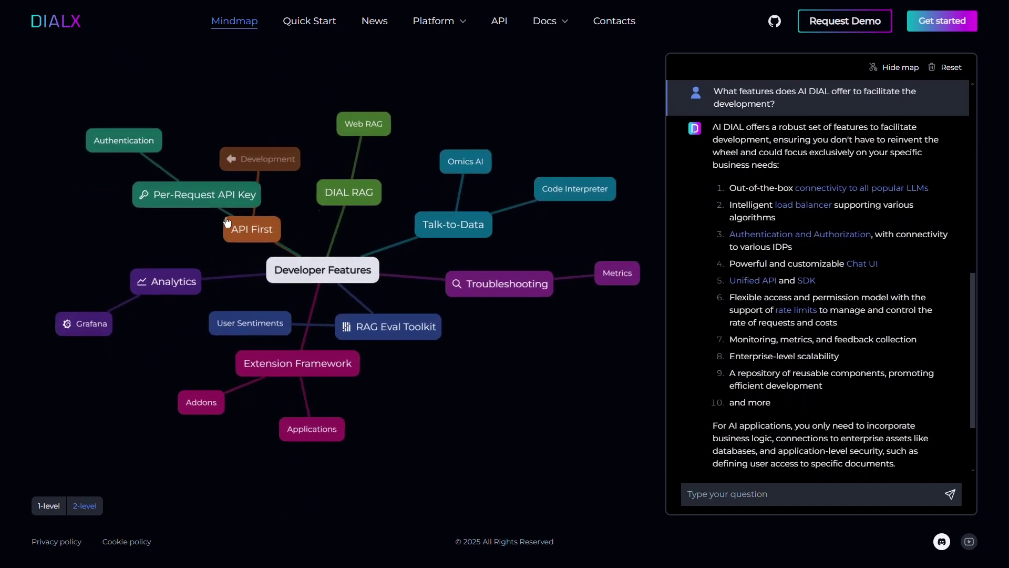
click(468, 239)
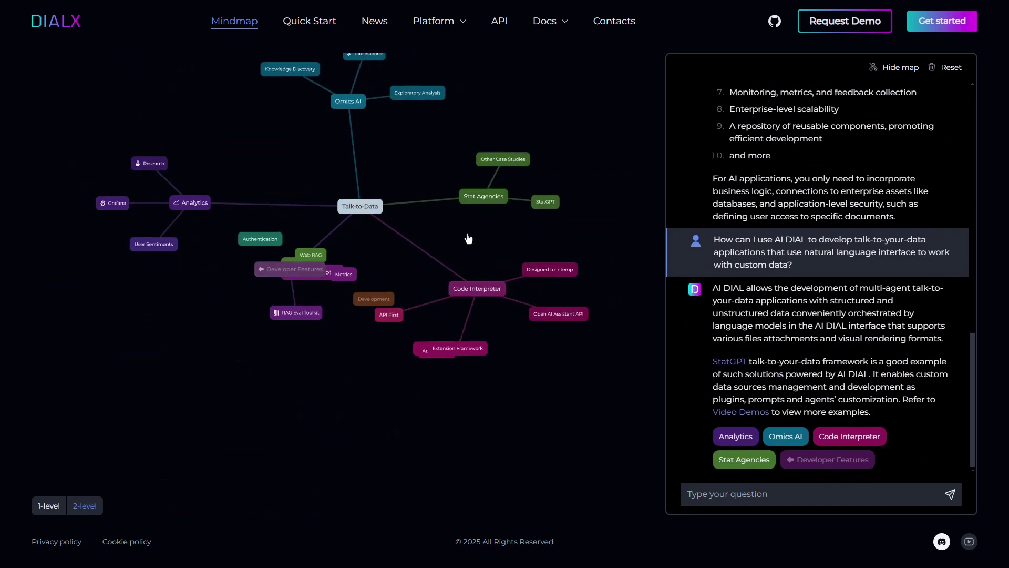
- Send three chat questions: what a mind map is, an off-topic one, and Data Governance help
click(689, 494)
text(What is)
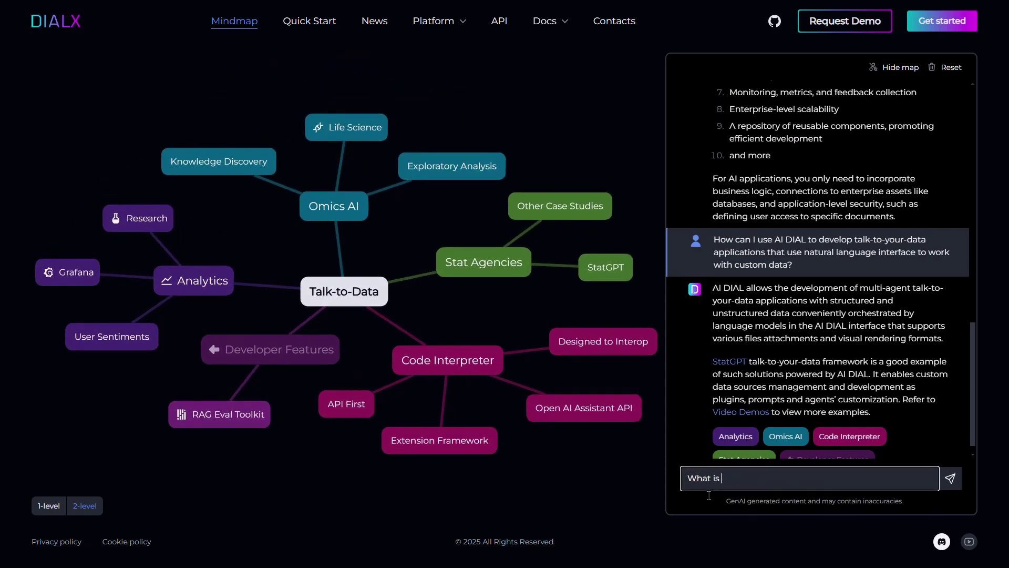
text( a mind map?)
key(Return)
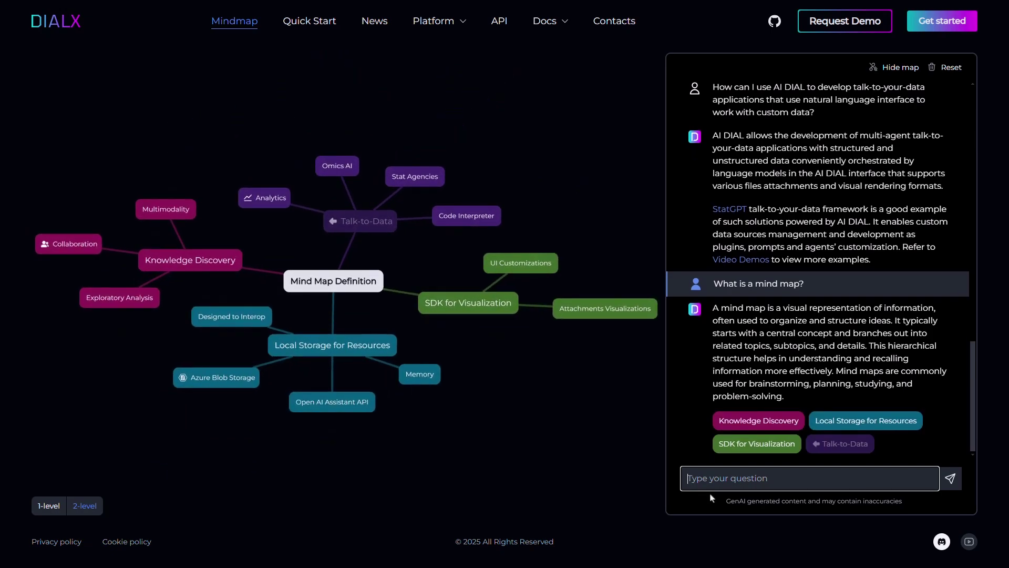
text(Who)
text( is Tom Brady?)
key(Return)
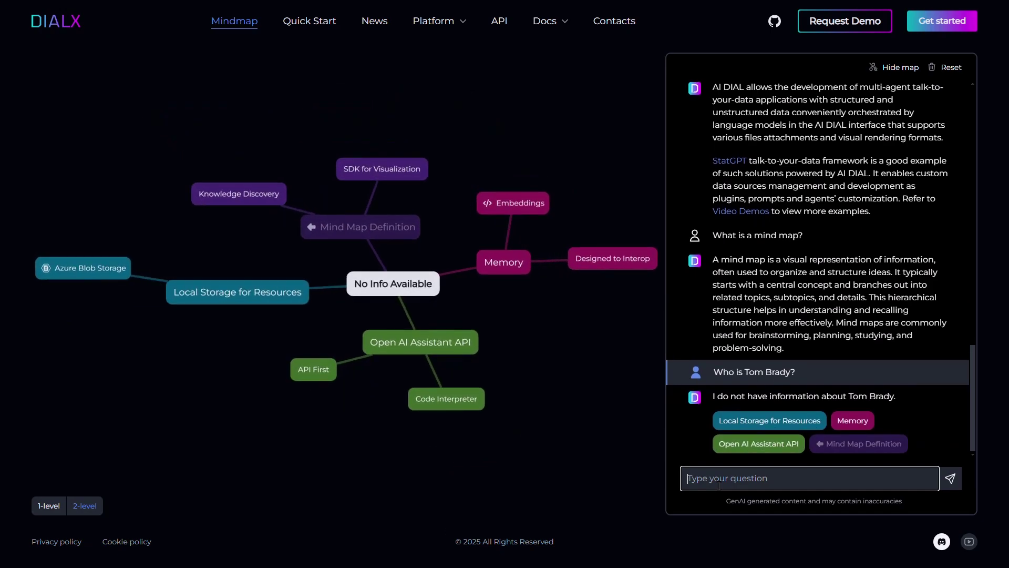
text(How does DIAL help )
text(with Data Governance?)
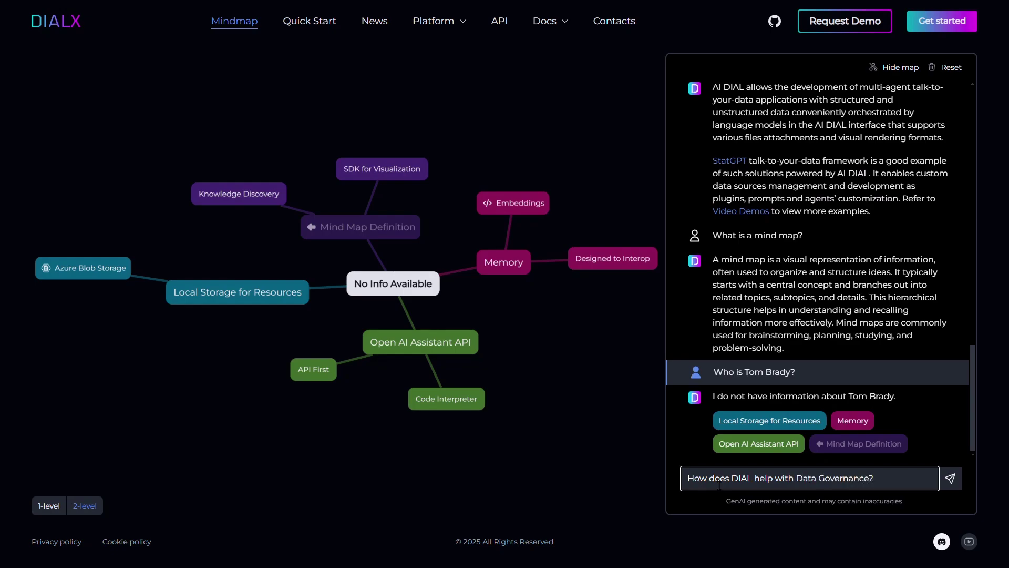
key(Return)
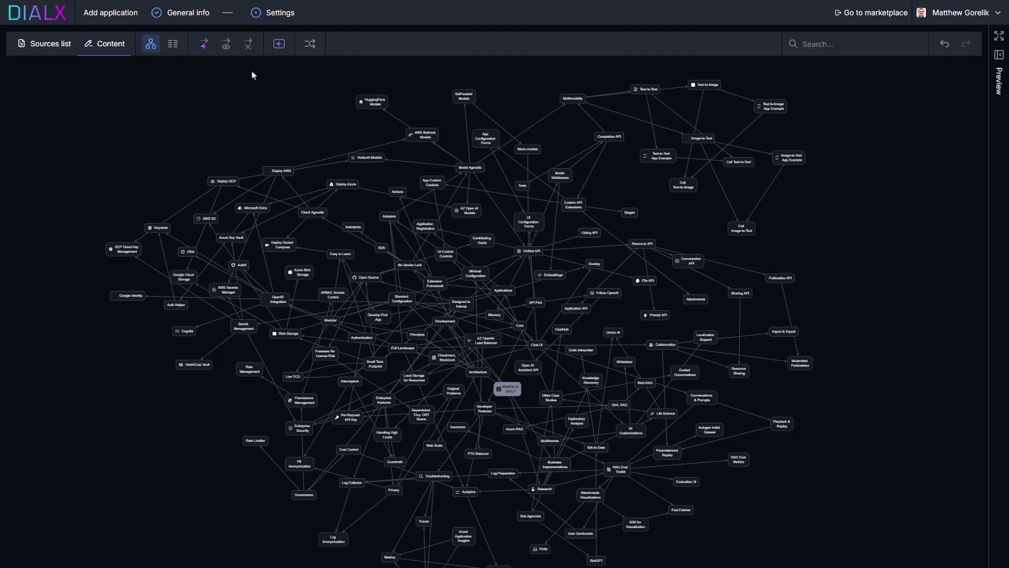
- Review the Sources list of URLs, then return to the marketplace workspace
click(51, 44)
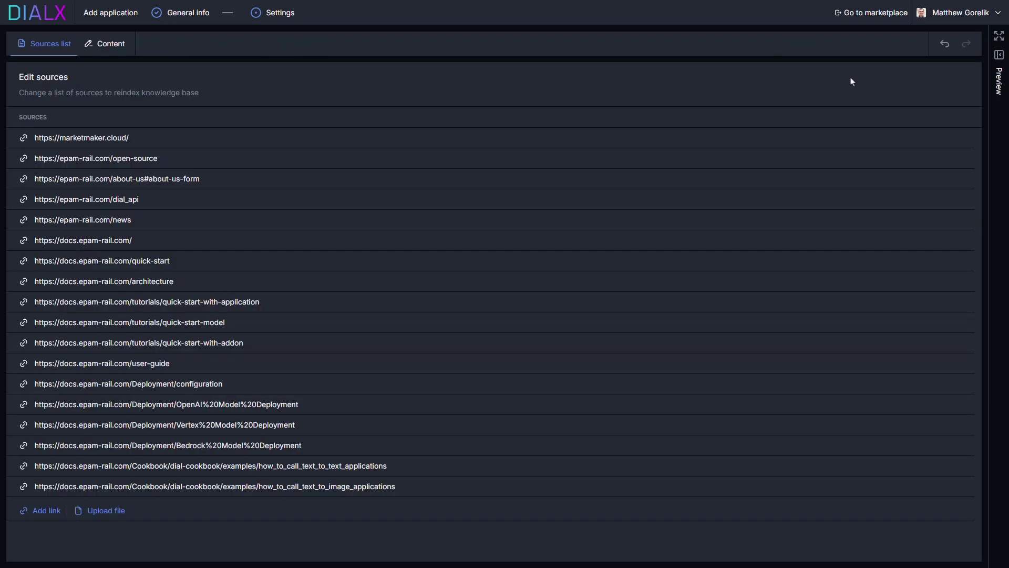
click(893, 18)
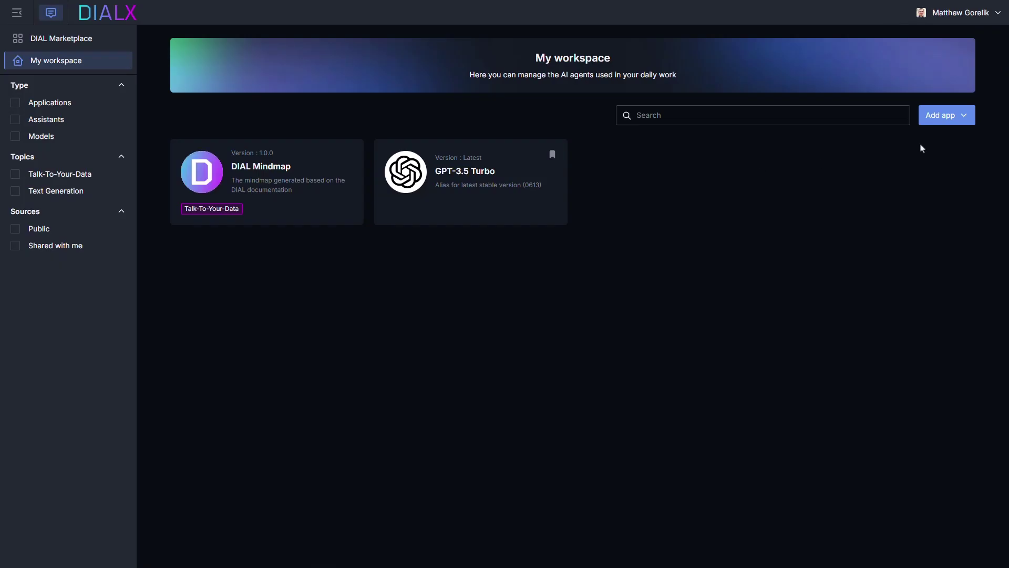
- Create a new Mindmap app and name it 'Simple DIAL Mind Map'
click(966, 118)
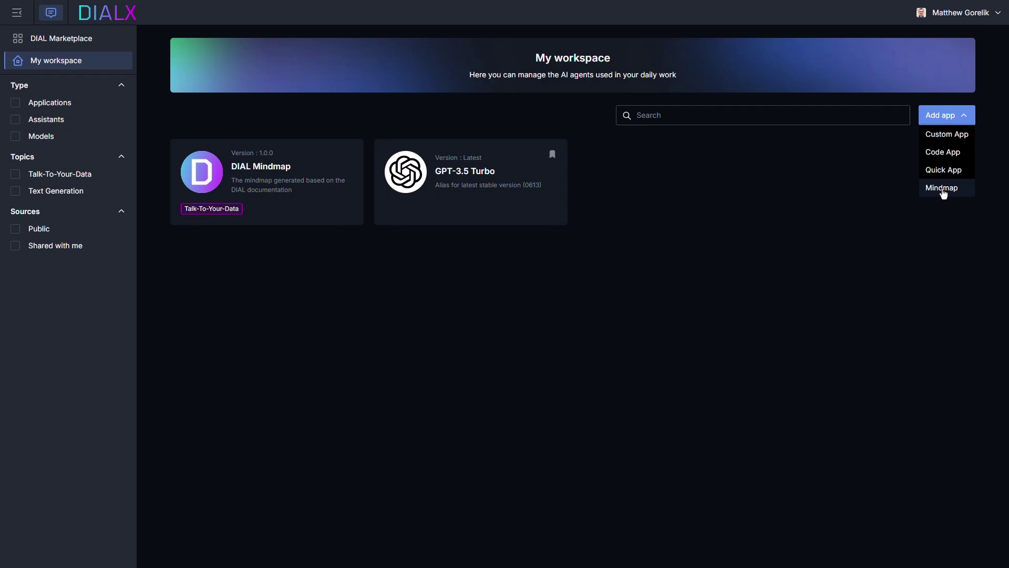
click(944, 189)
triple_click(260, 58)
text(Simple DIAL Mind Map)
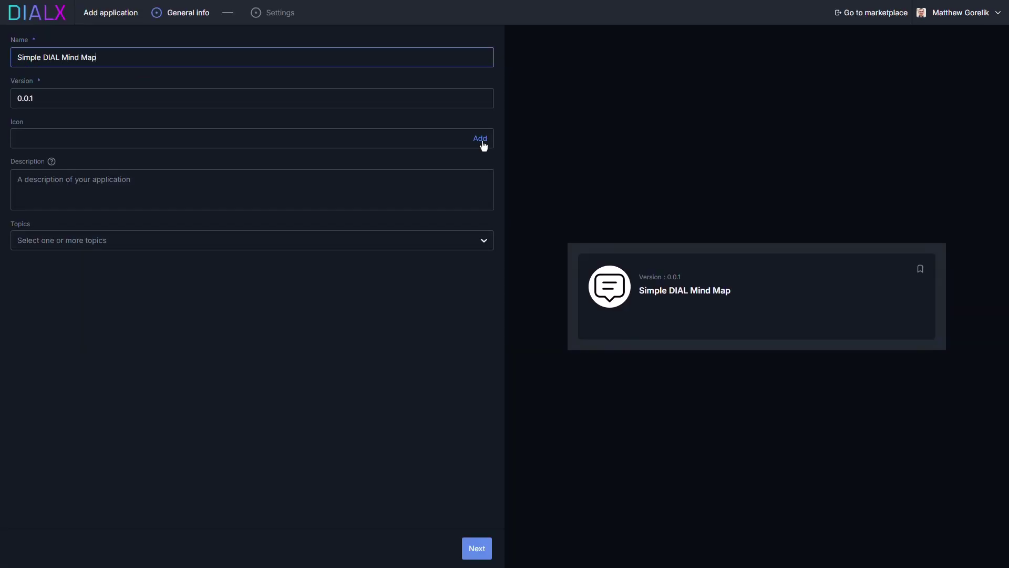
- Set the DIAL.png icon, a short description and the Talk-To-Your-Data topic, then continue
click(483, 145)
click(513, 245)
click(606, 426)
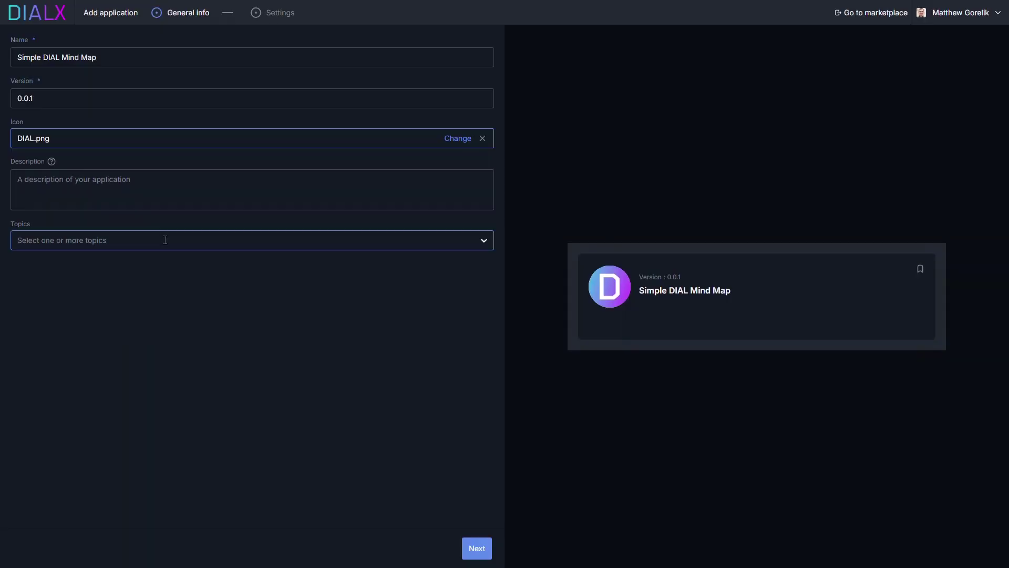
click(162, 192)
text(A simple example mindmap)
key(Tab)
text(t)
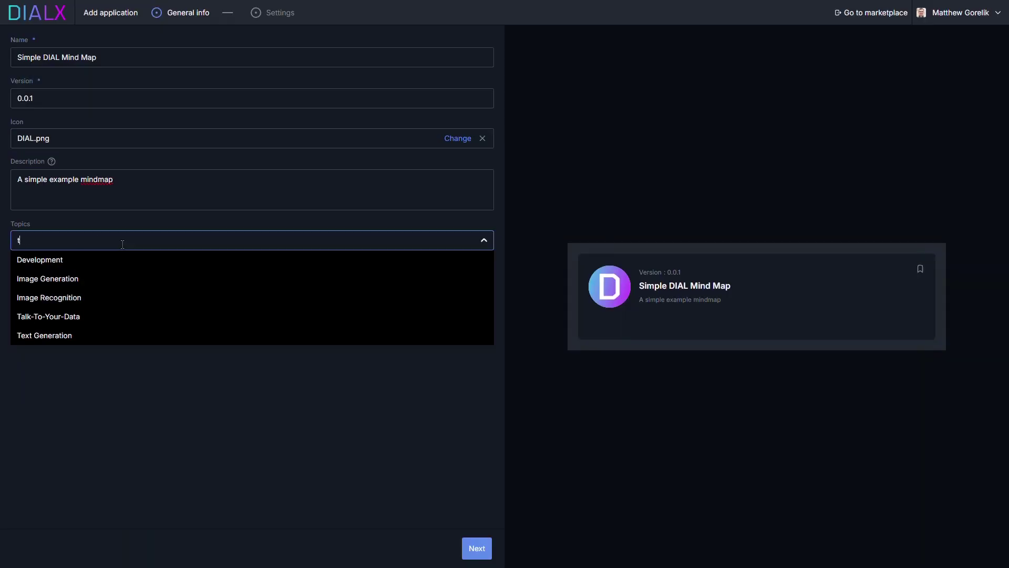
click(47, 316)
click(475, 547)
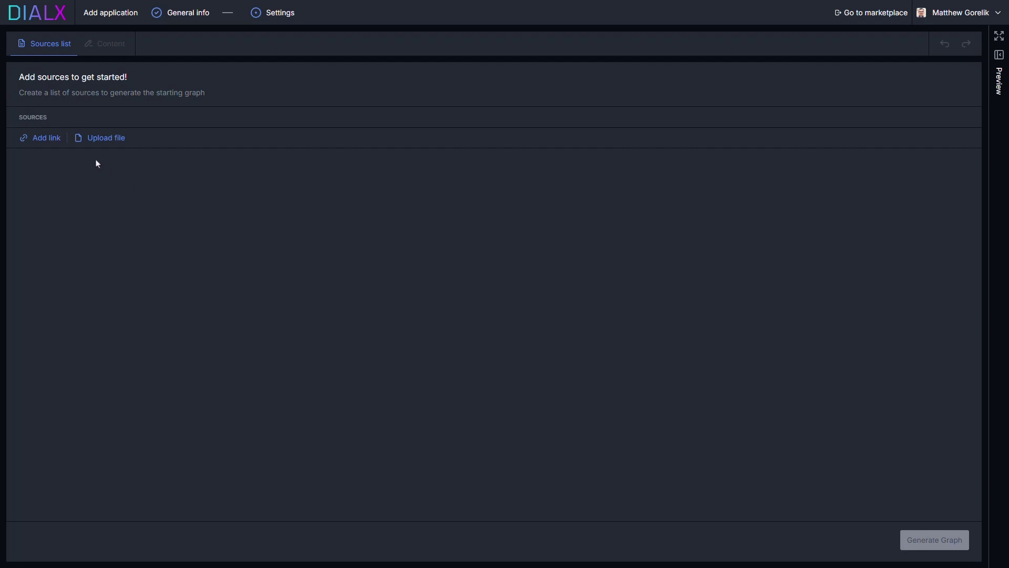
click(39, 139)
text(https://dialx.ai/platform)
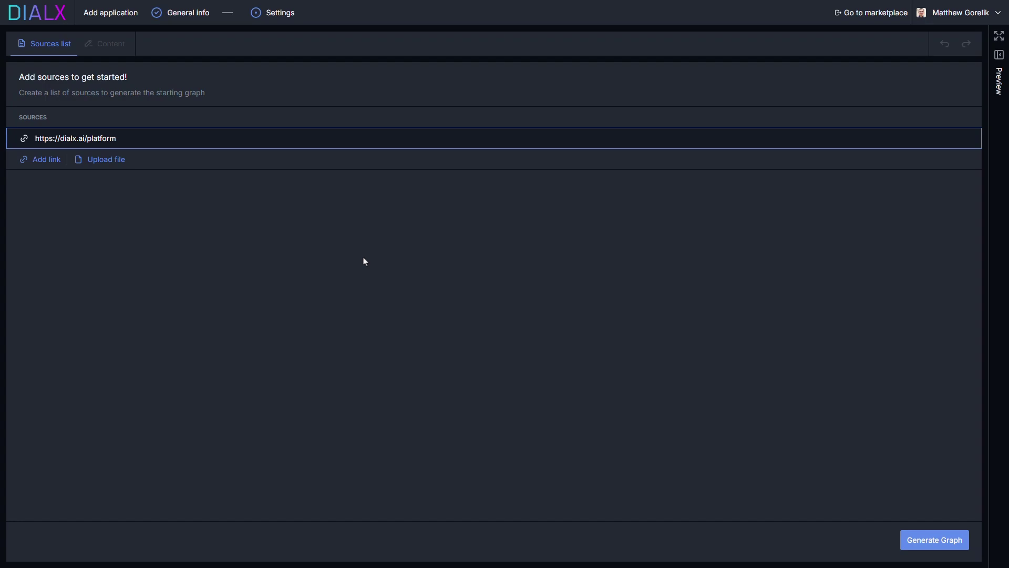
key(Return)
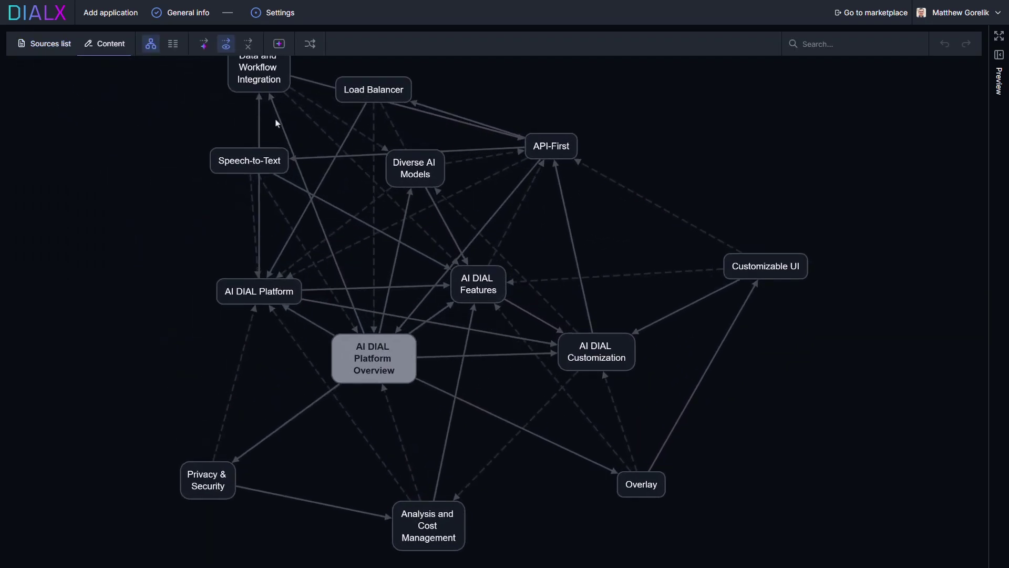
- Find API-First via the table search, show its details, and return to the node-graph view
click(227, 45)
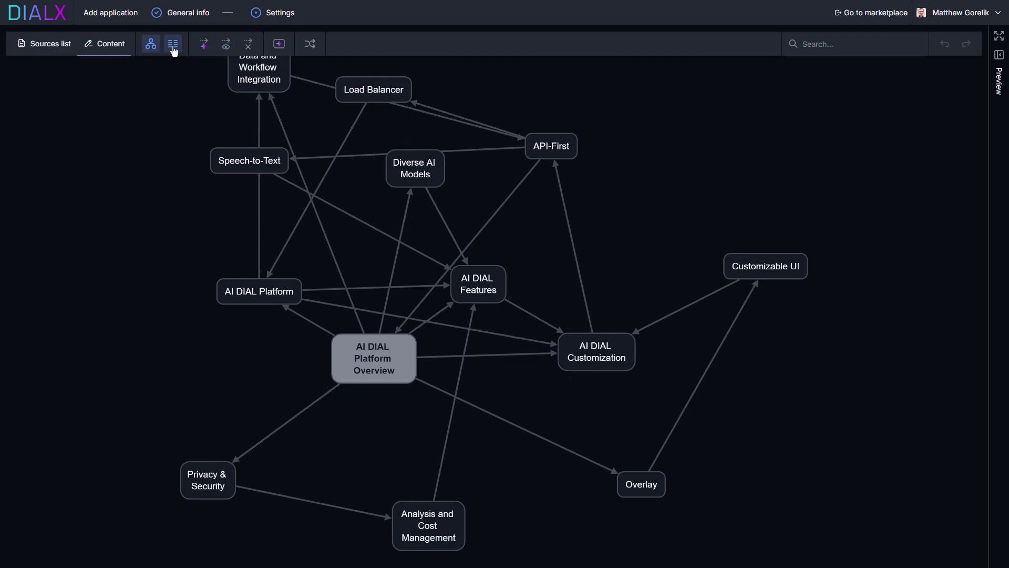
click(174, 45)
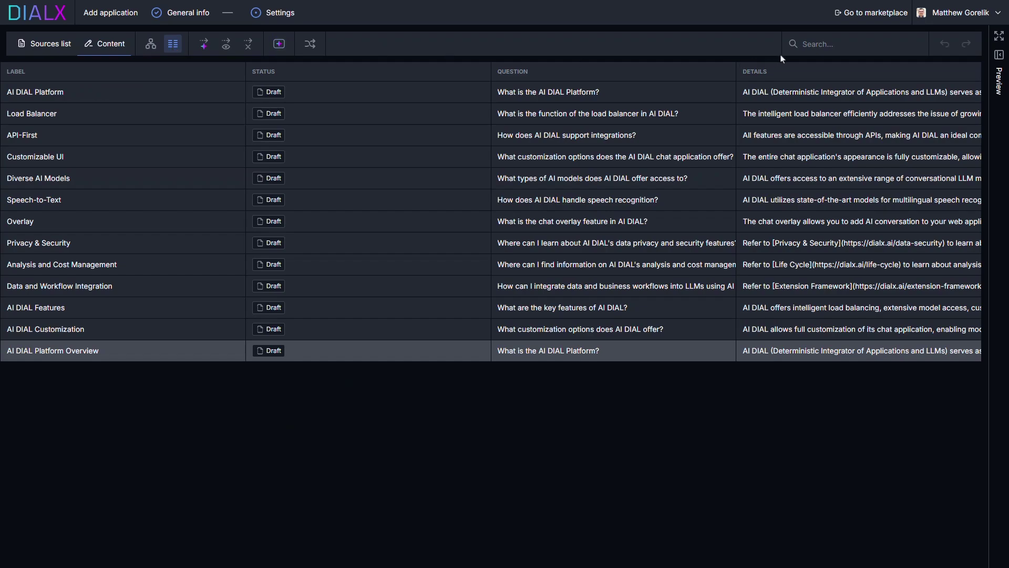
click(840, 47)
text(API)
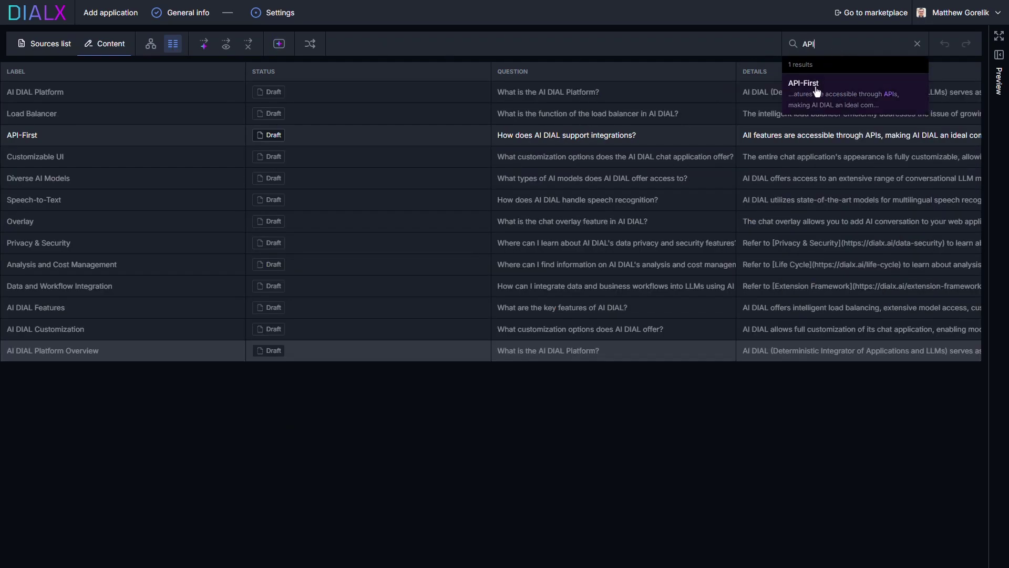
click(817, 93)
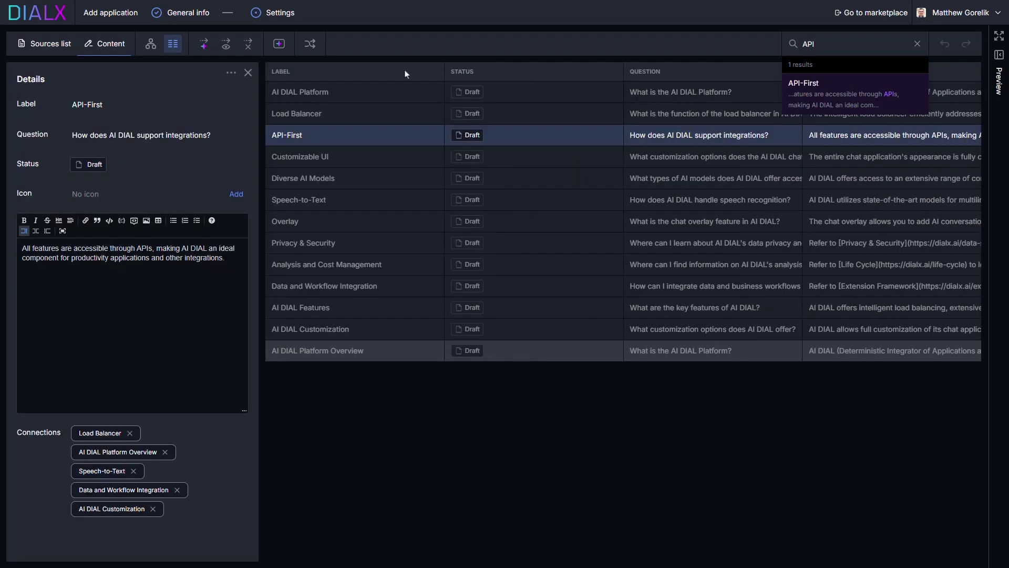
click(151, 45)
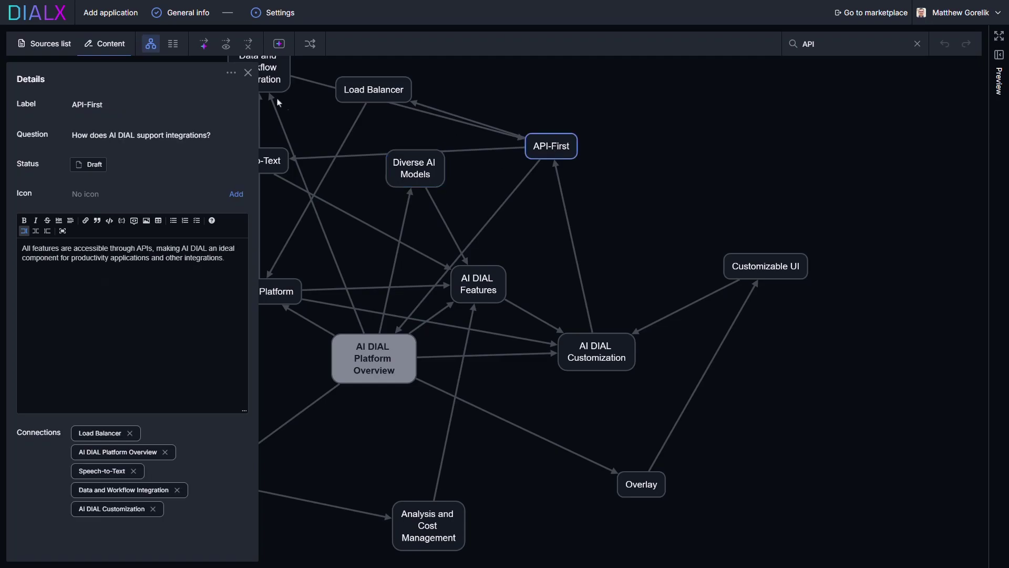
click(231, 74)
- Cancel generating a new node from a question, then show suggested dashed connections between topics
click(248, 73)
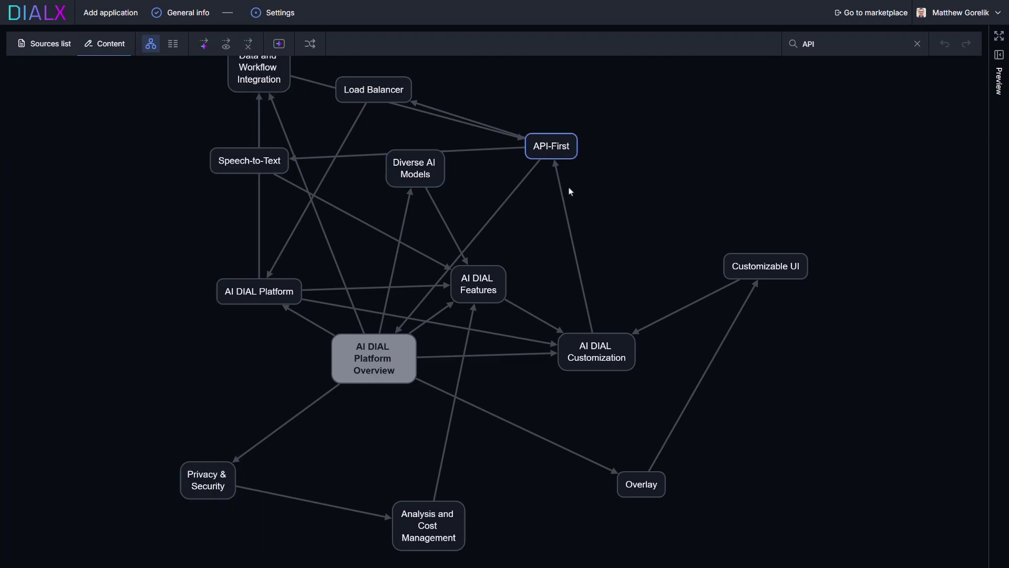
click(365, 69)
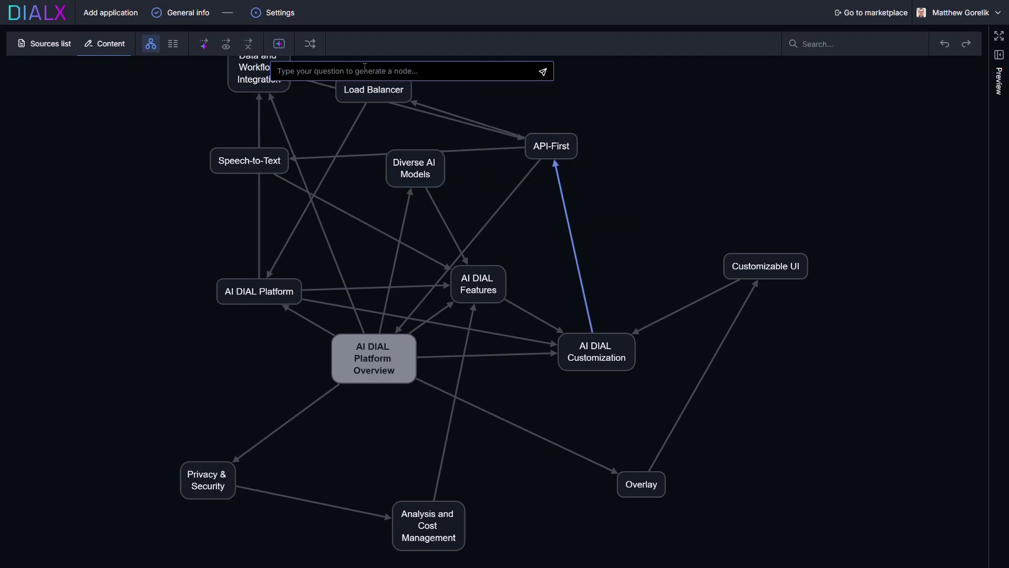
text(What can DIAL do?)
key(Return)
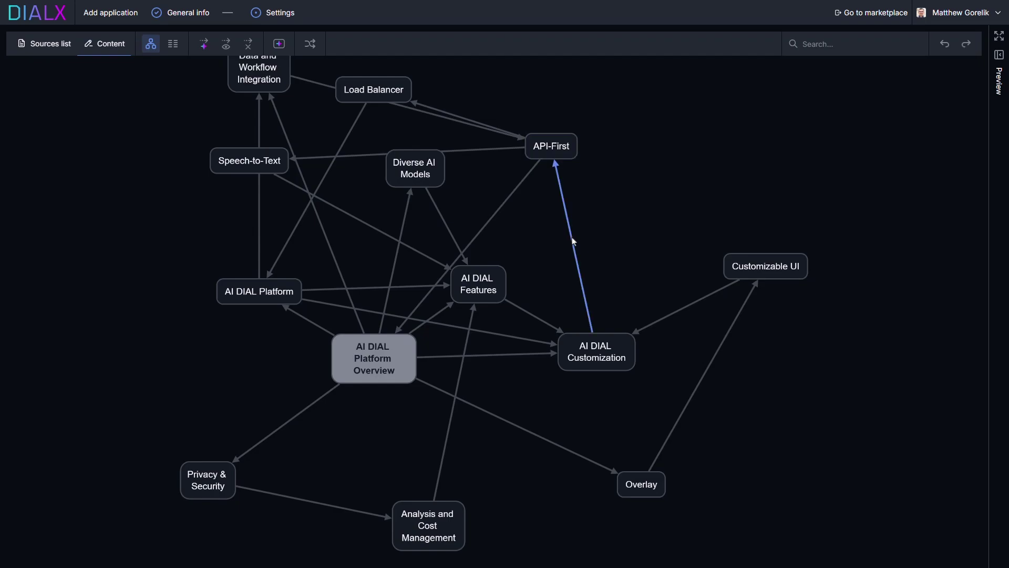
click(226, 47)
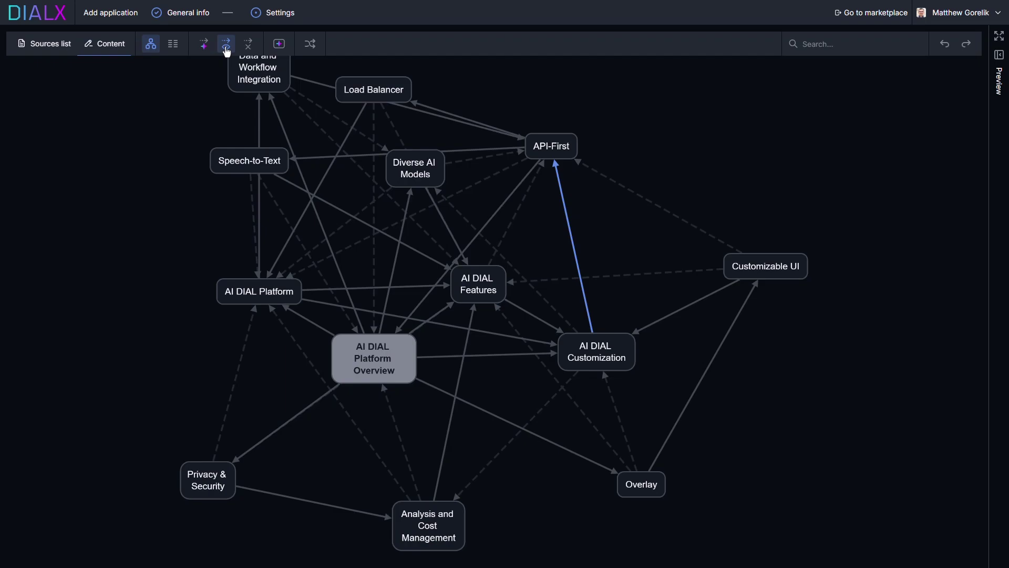
- Hide suggested links and query AI DIAL Features and API-First in the live preview
click(227, 44)
click(1001, 79)
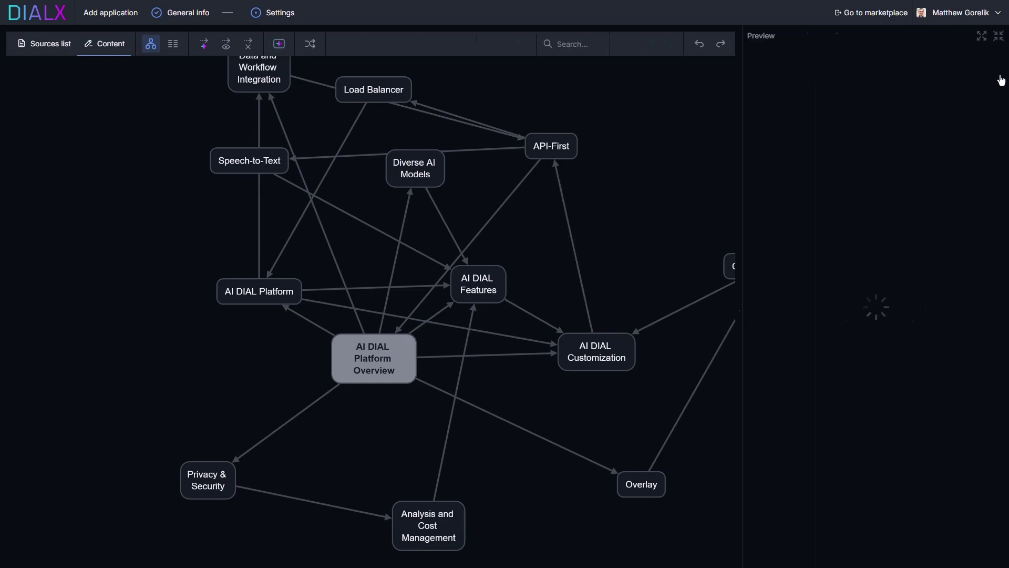
click(862, 161)
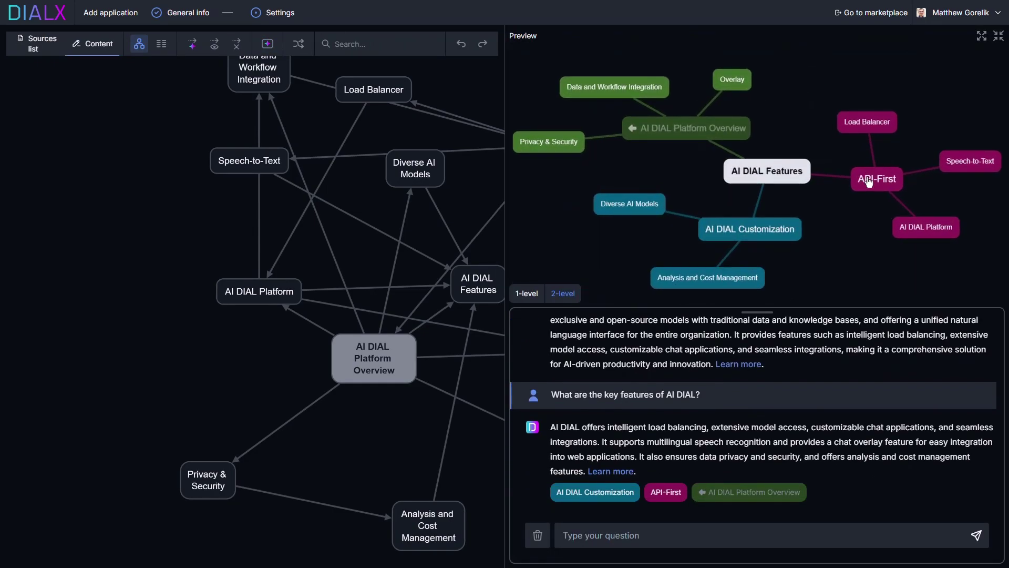
click(868, 179)
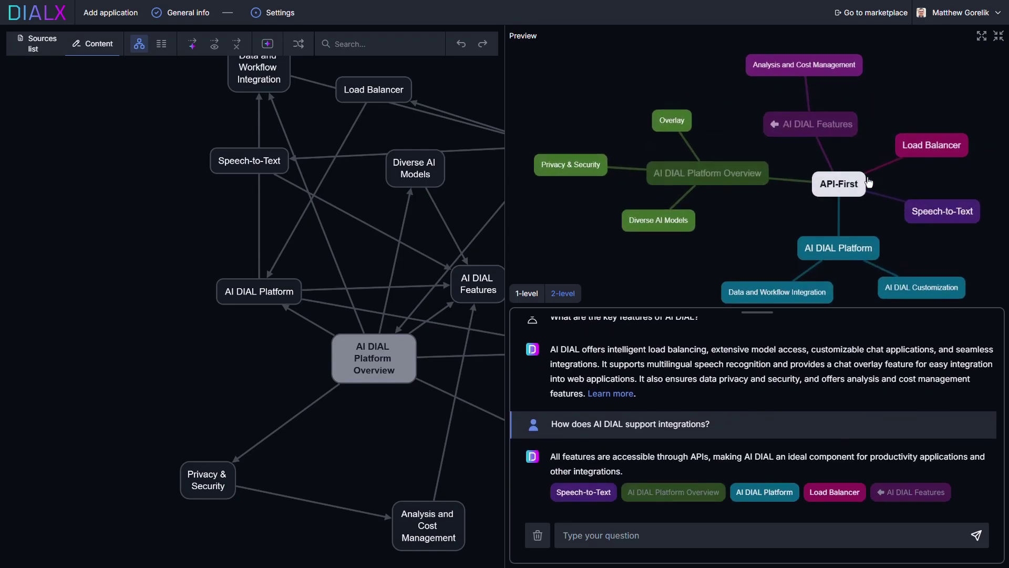
- Close the preview, return to the marketplace and open the Simple DIAL Mind Map card
click(998, 37)
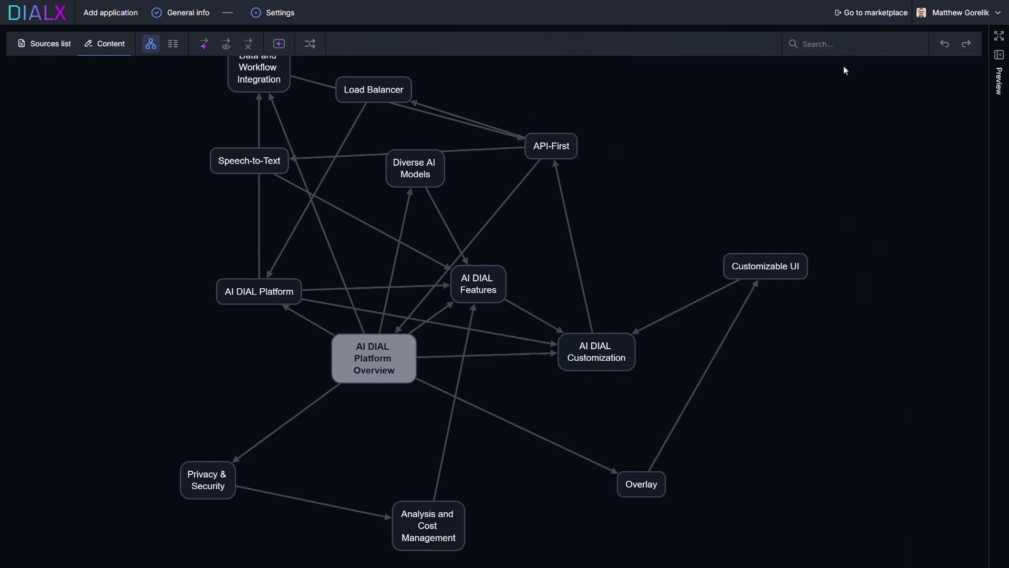
click(871, 13)
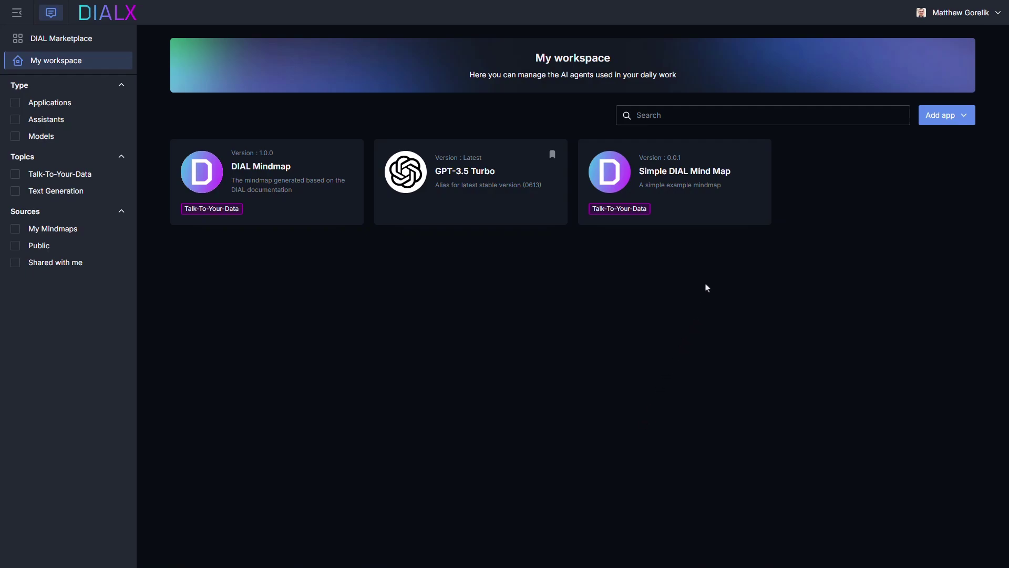
click(715, 173)
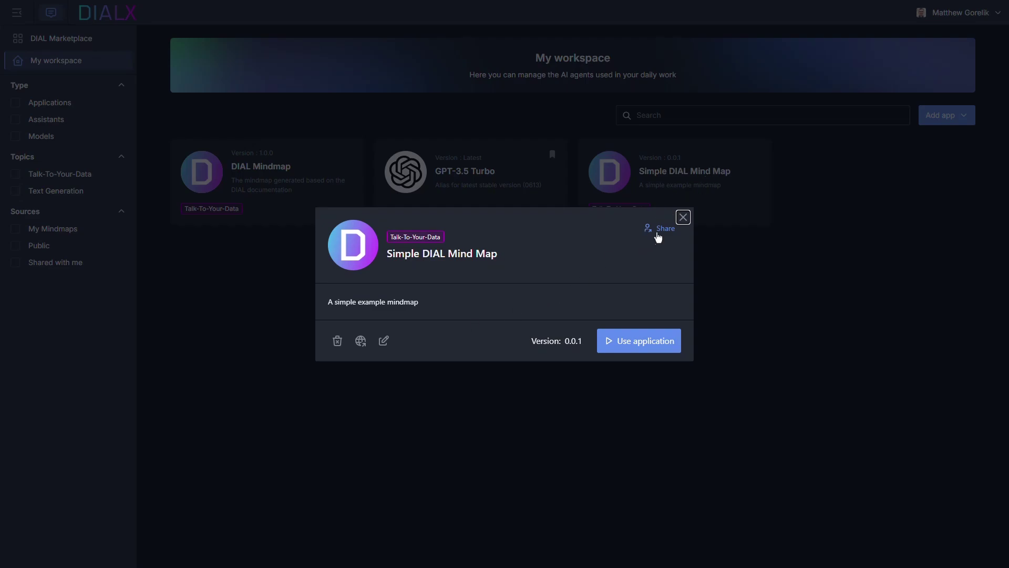
- Review the Share dialog and publication request form without sending, then launch the app
click(658, 237)
click(411, 291)
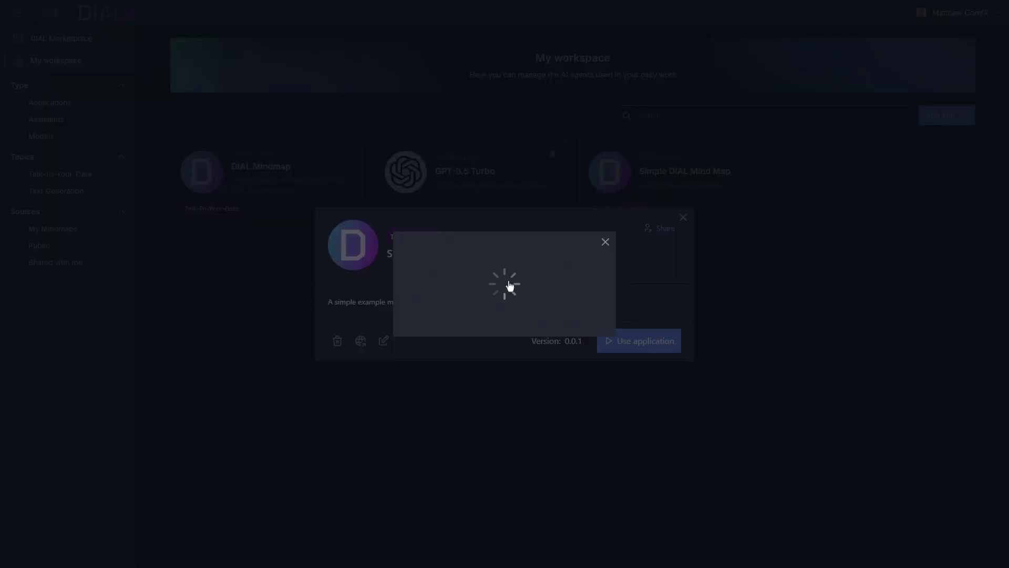
click(605, 198)
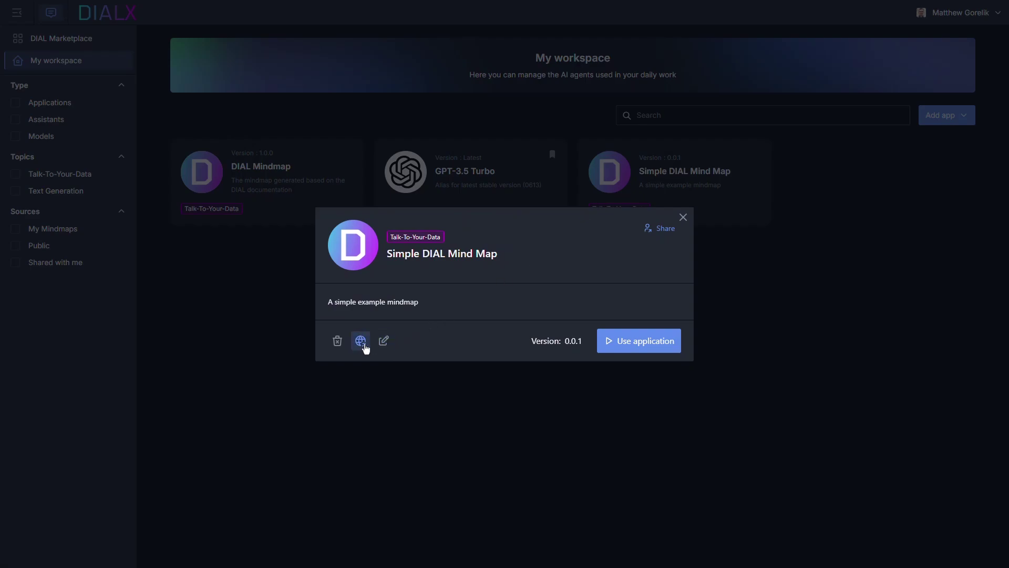
click(360, 342)
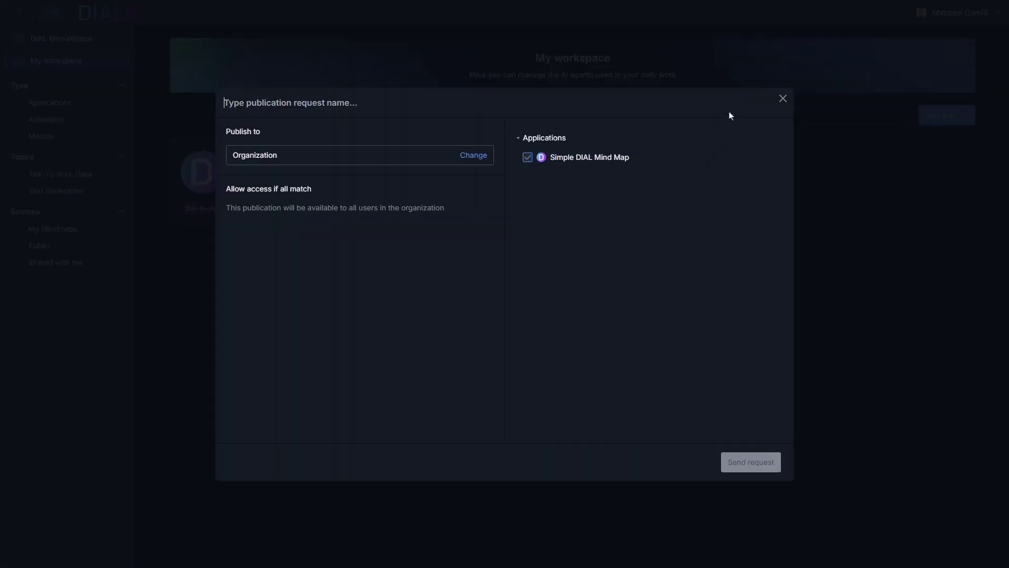
click(779, 103)
click(647, 343)
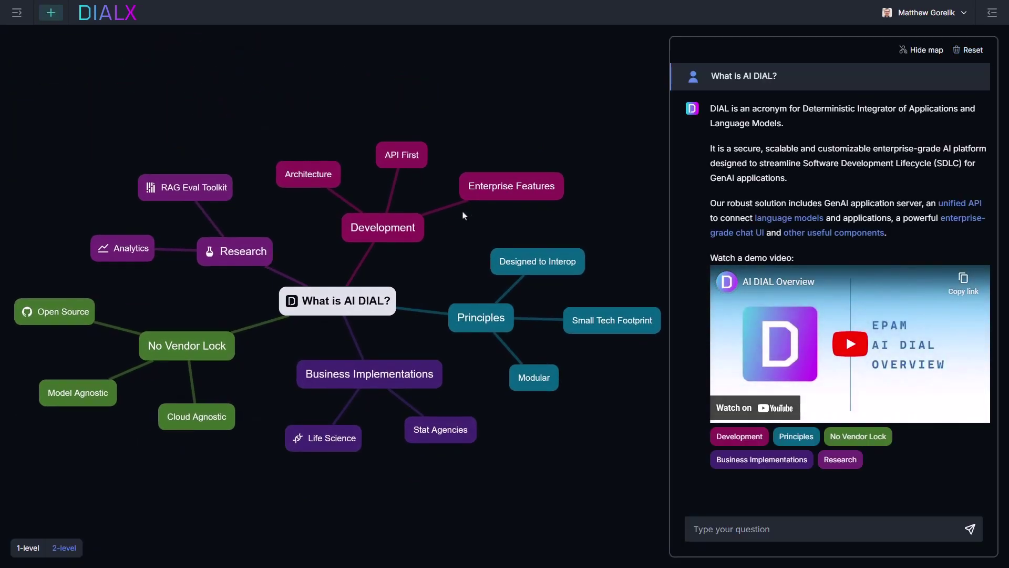
- Browse nodes Development, Developer Features, Talk-to-Data, SDK for Visualization, UI Customizations, returning to Talk-to-Data's answer
click(414, 236)
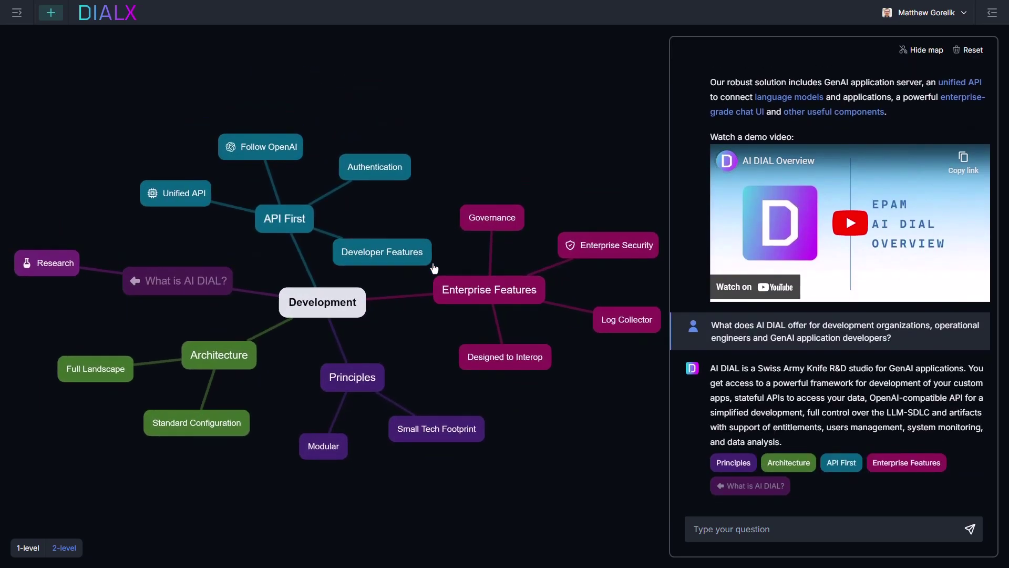
click(398, 259)
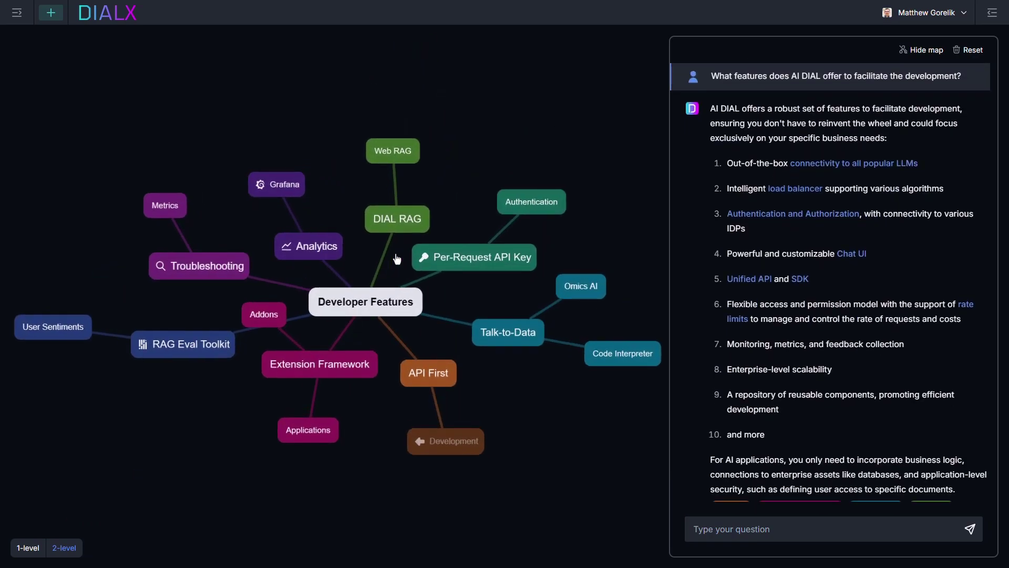
click(507, 339)
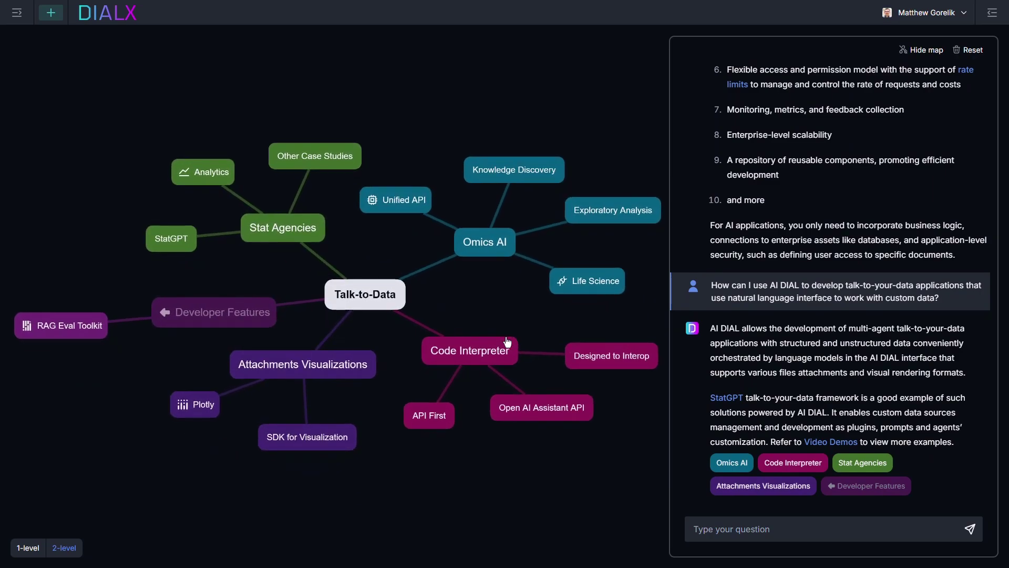
click(301, 441)
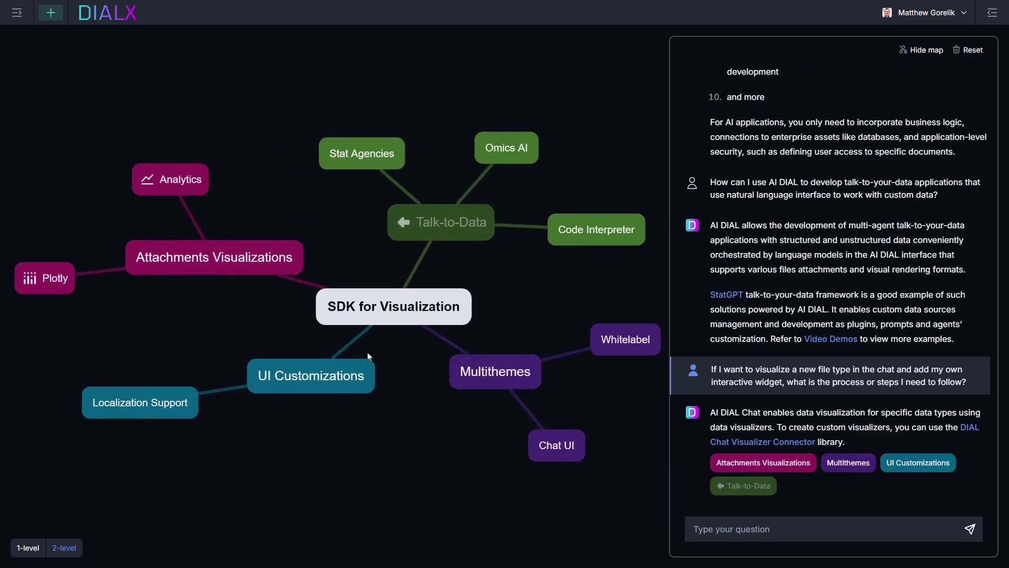
click(339, 385)
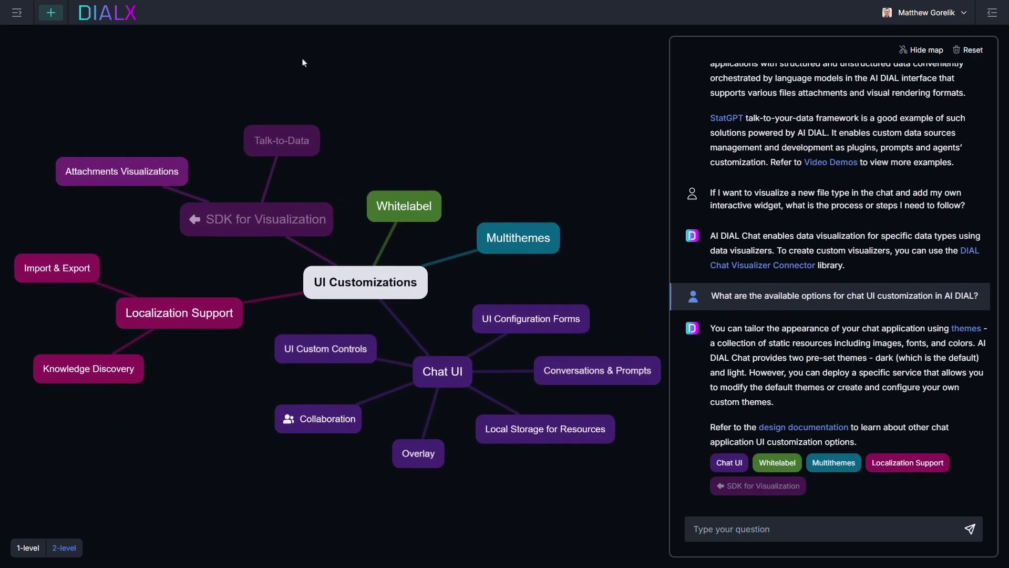
click(277, 141)
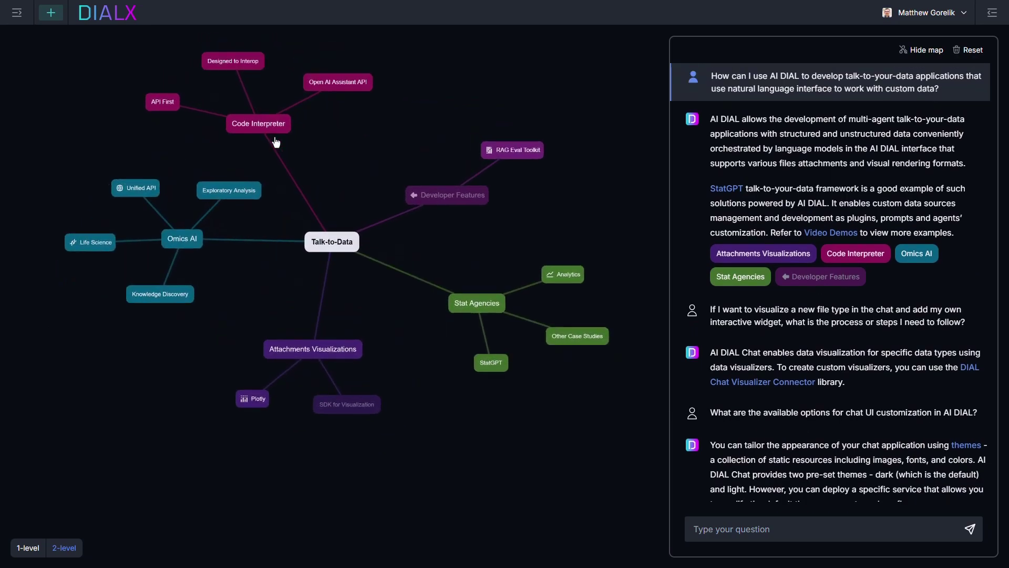